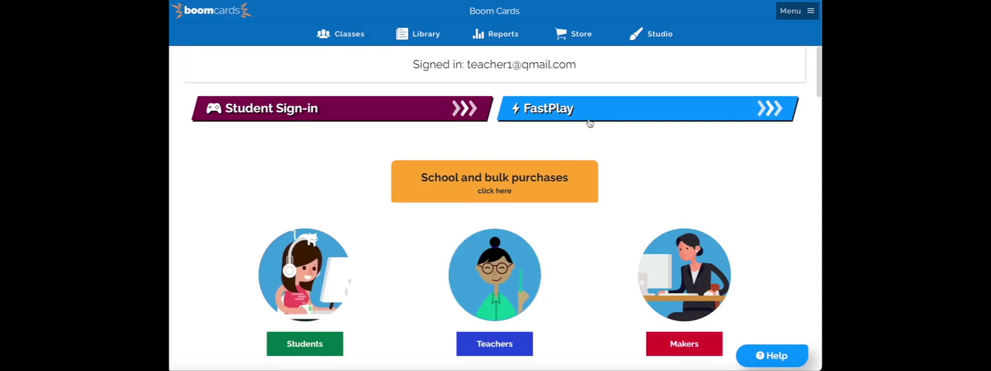
Open Boom Cards' Creator Studio from the top navigation.
left_click(646, 39)
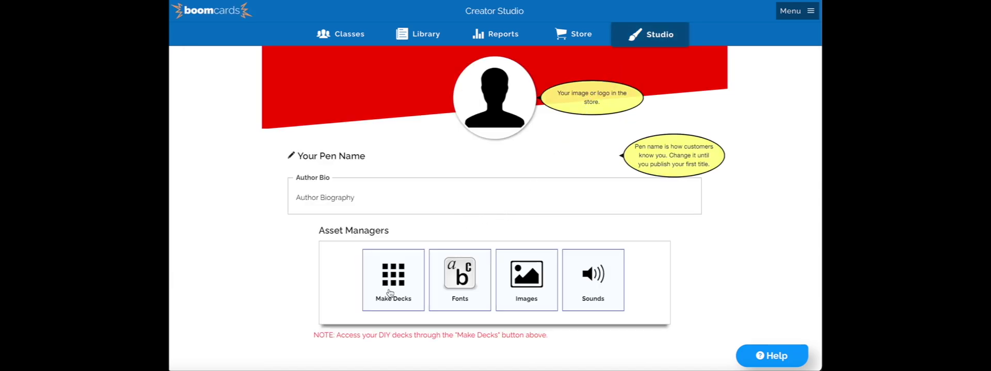
From Make Decks, start a new deck and set the pen name 'Te'.
left_click(390, 294)
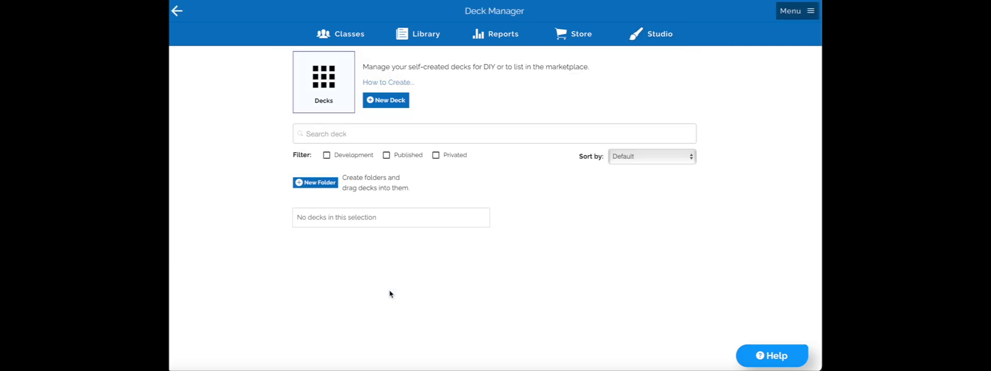
left_click(380, 102)
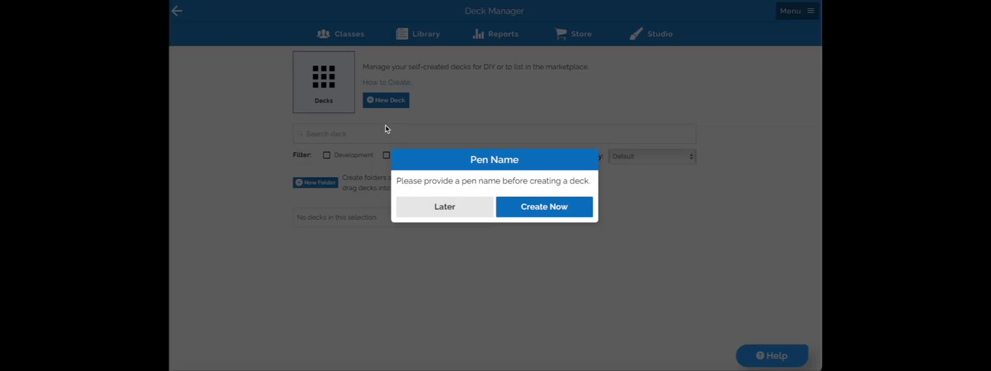
left_click(537, 212)
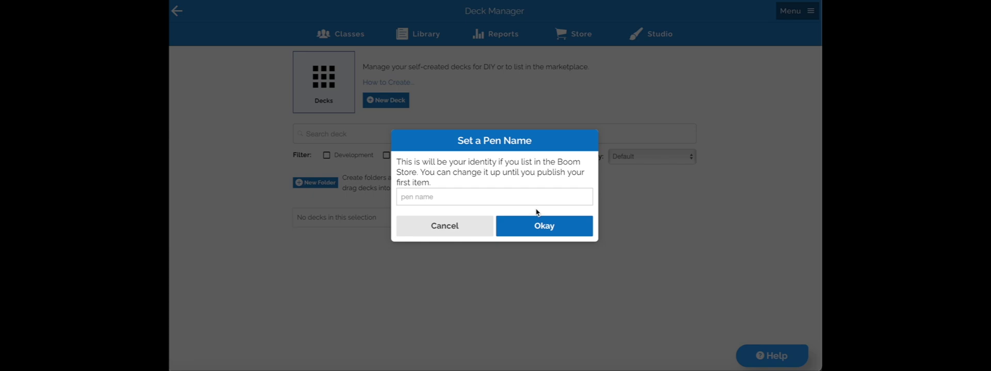
type("Te")
key("Return")
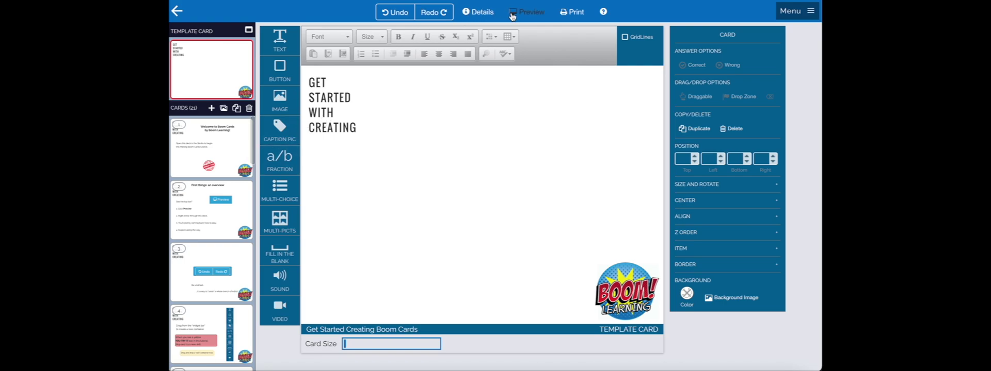
Browse tutorial cards Welcome, Overview and Undo/Redo, then select the undo/redo picture.
left_click(214, 143)
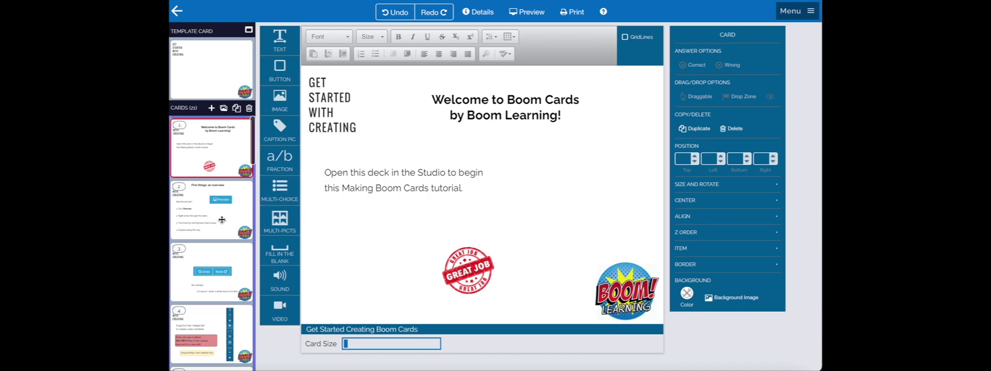
left_click(222, 220)
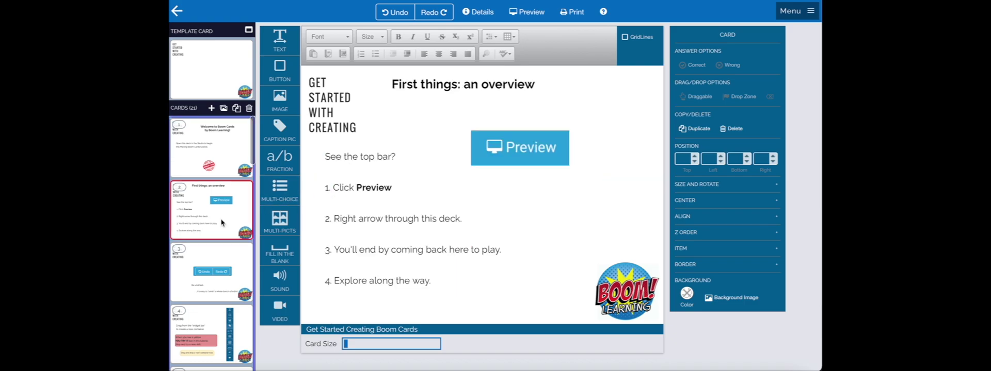
left_click(207, 267)
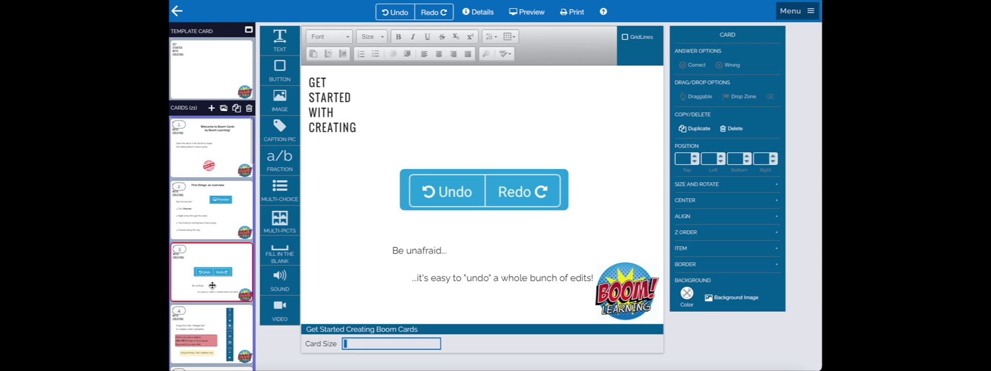
scroll(213, 288, "down", 1)
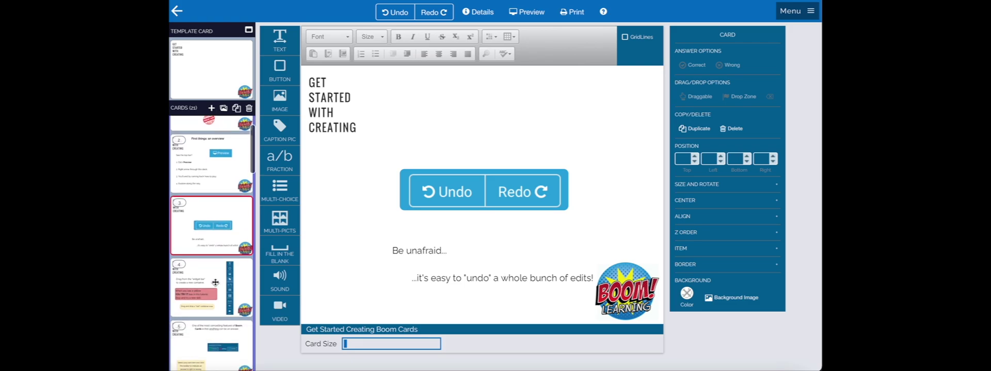
scroll(215, 282, "down", 1)
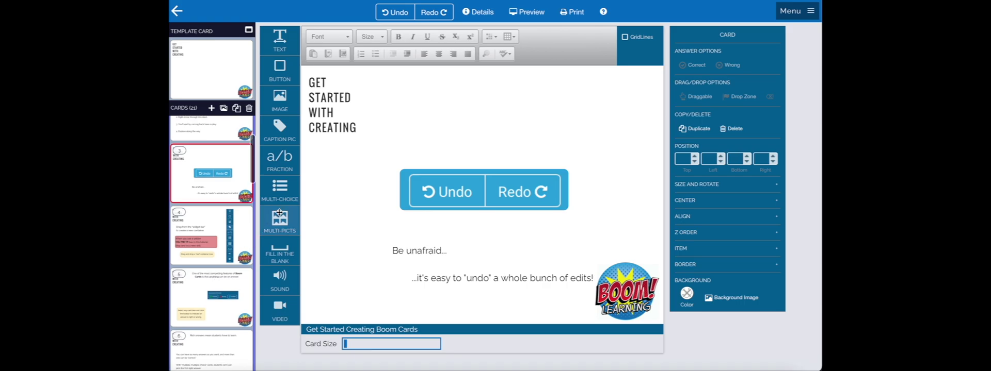
left_click(408, 181)
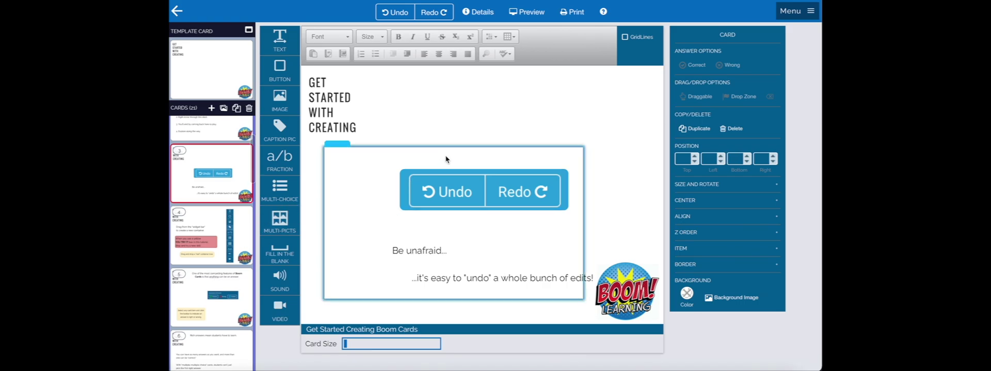
Add a second and third blank card, then open the store's Images section.
left_click(447, 127)
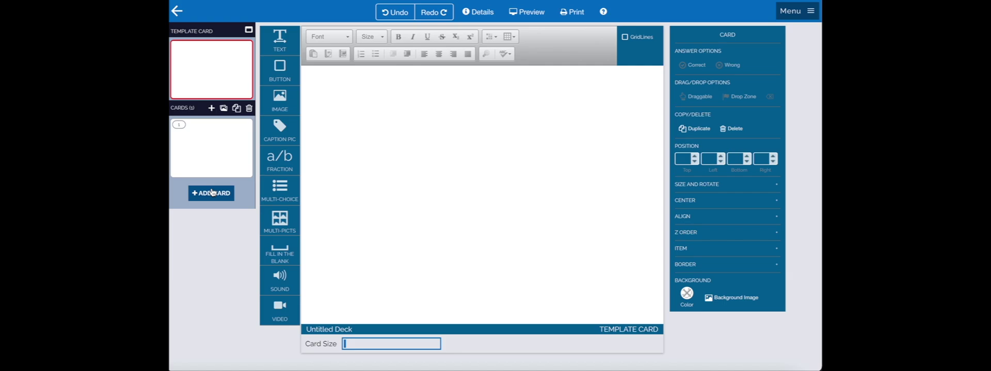
left_click(212, 193)
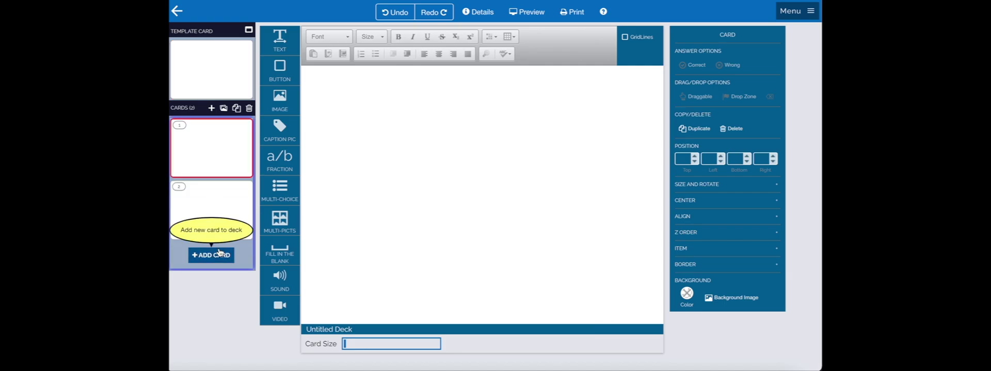
left_click(219, 253)
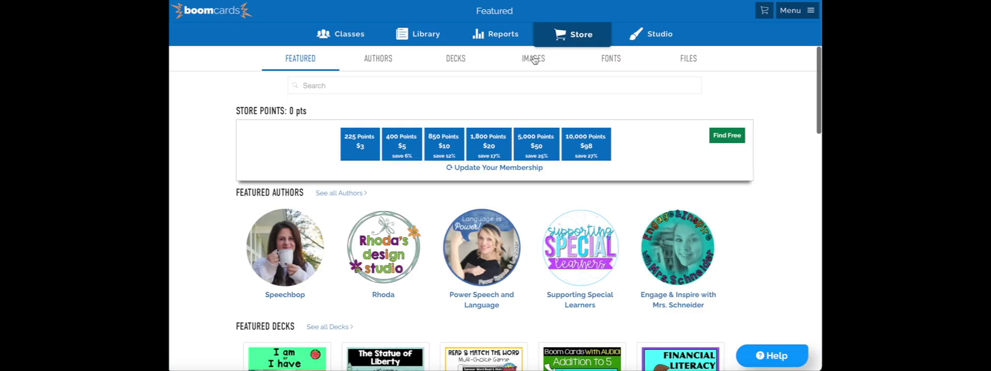
left_click(533, 58)
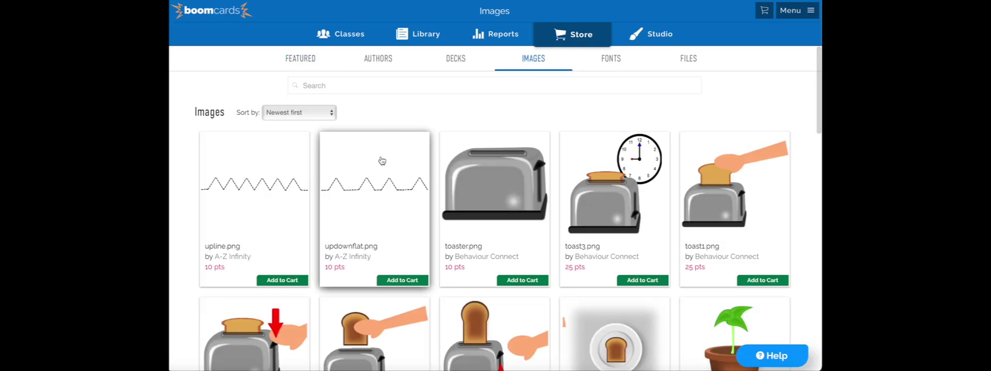
Sort store images by Price - Low to High and scroll through the free ones.
left_click(301, 112)
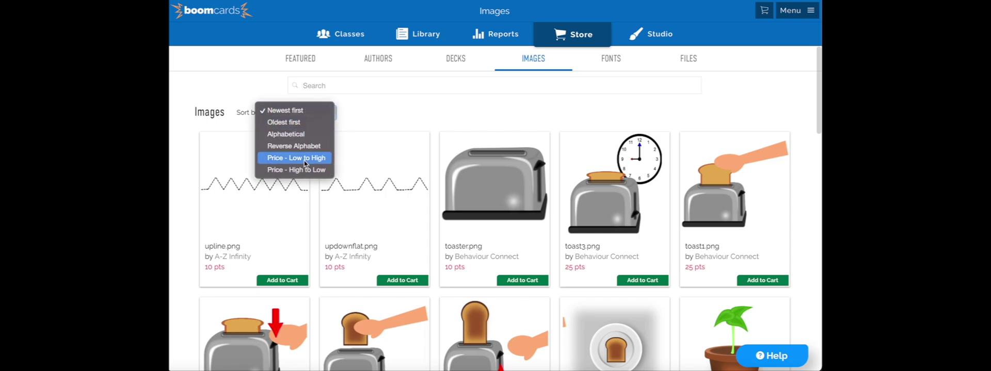
left_click(297, 158)
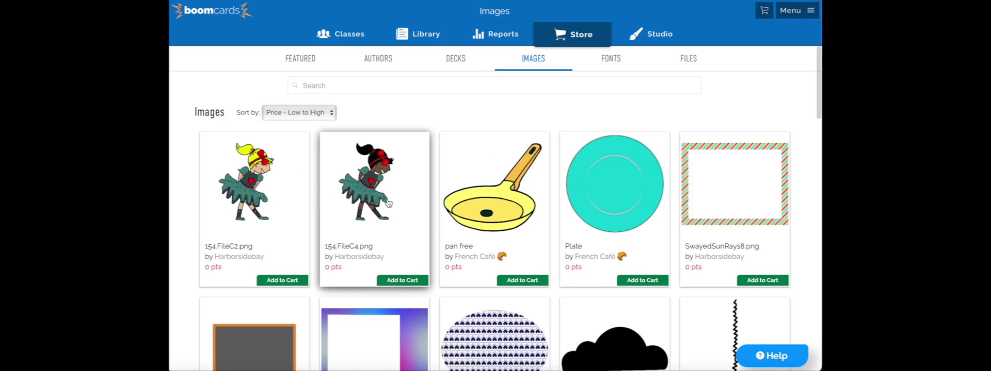
scroll(530, 225, "down", 1)
scroll(531, 225, "down", 1)
scroll(521, 222, "down", 3)
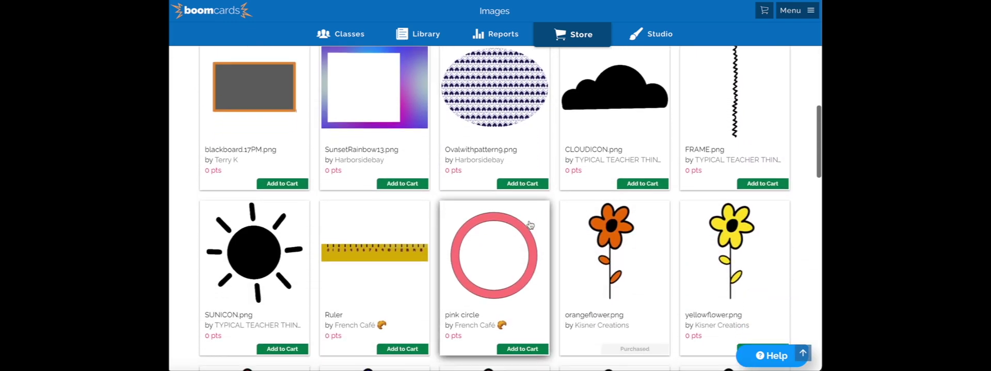
scroll(515, 221, "down", 1)
scroll(501, 215, "down", 2)
scroll(501, 215, "up", 1)
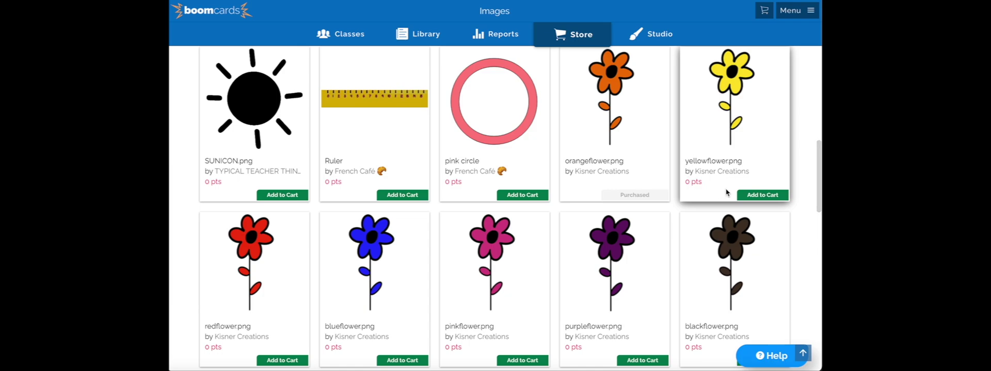
Buy the yellow, red, blue and pink flower images for 0 points.
left_click(753, 196)
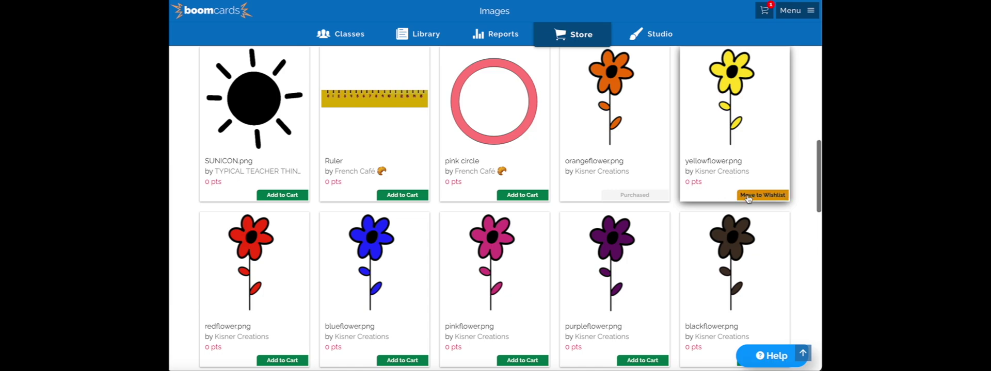
left_click(304, 361)
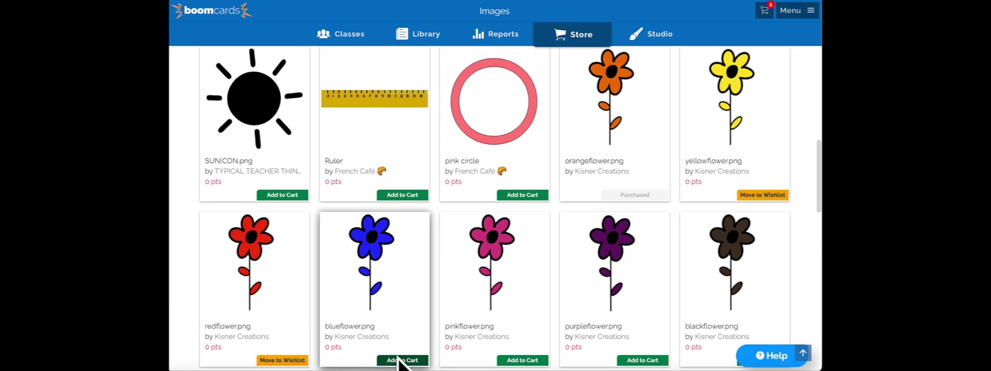
left_click(402, 361)
left_click(533, 361)
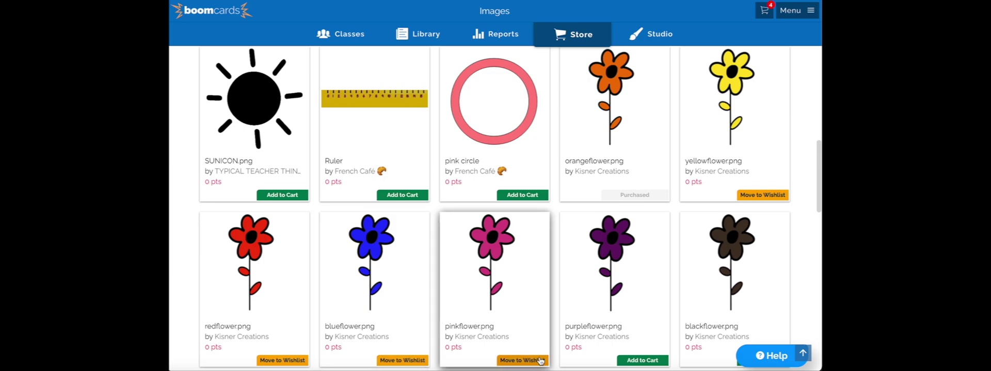
left_click(763, 12)
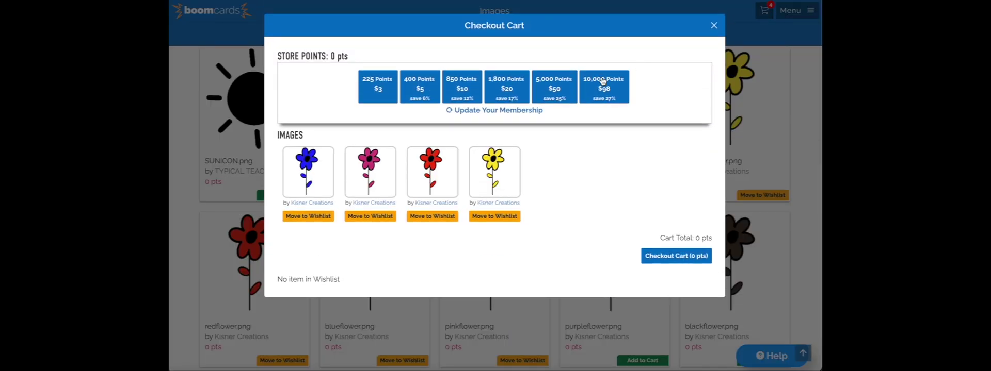
left_click(668, 256)
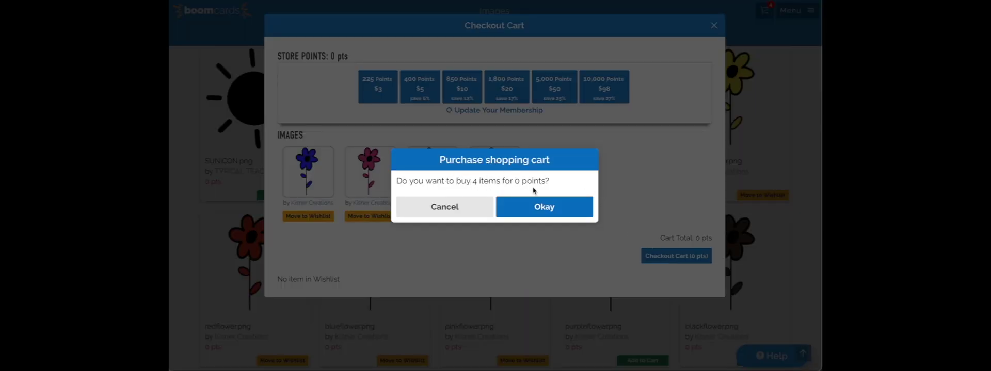
left_click(534, 200)
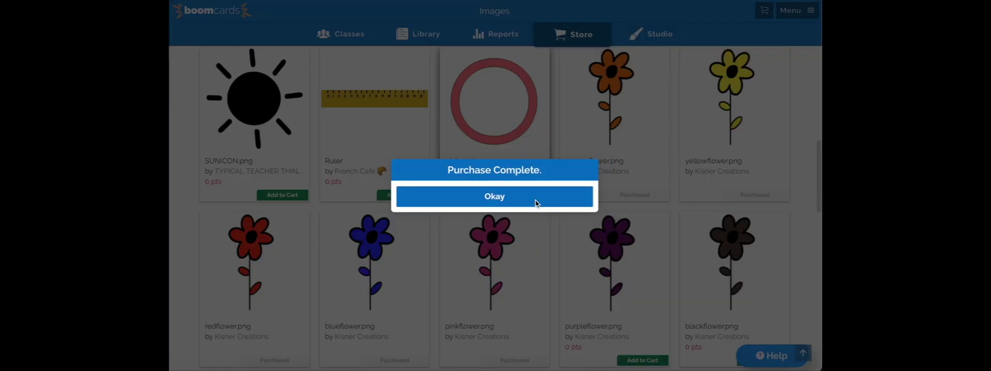
left_click(534, 201)
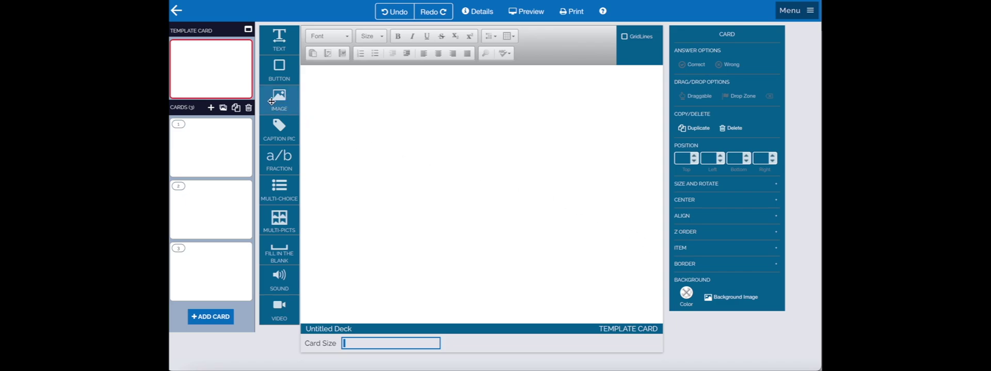
Upload Positive-Energy.png onto the template card as the deck logo.
left_click_drag(288, 106, 435, 118)
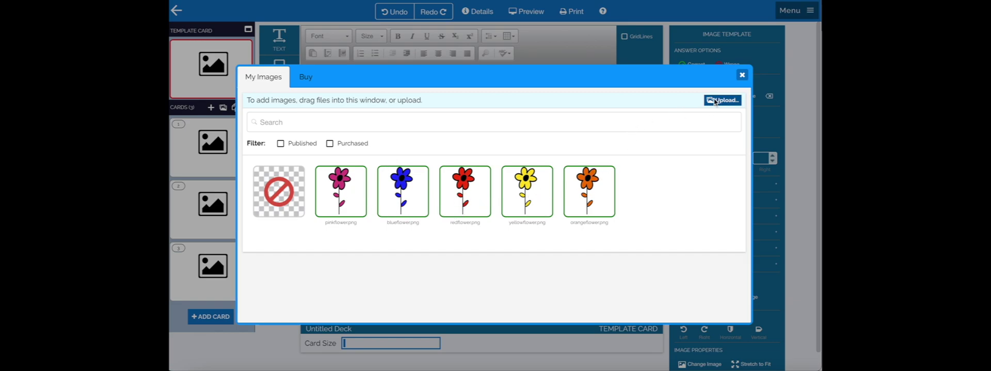
left_click(744, 76)
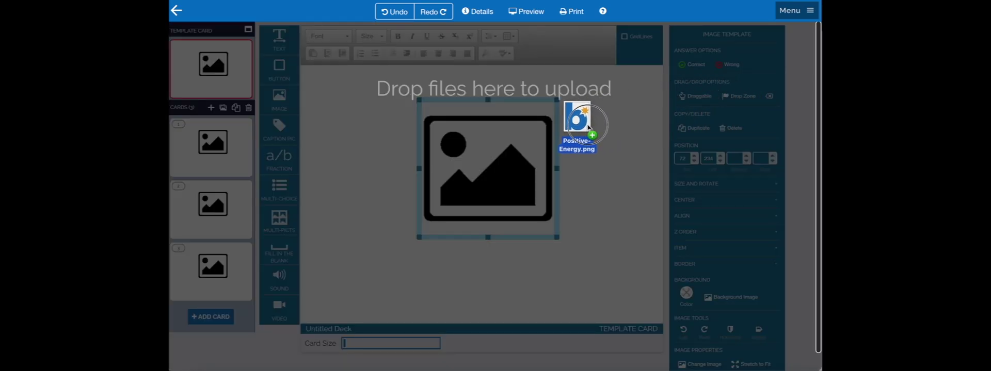
left_click_drag(817, 90, 478, 134)
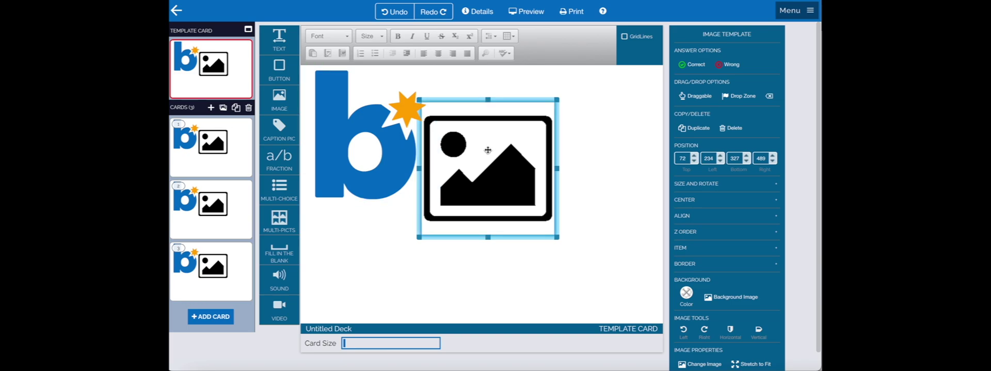
Delete the placeholder picture, fit the logo into the bottom-right corner, and open card 1.
key("Delete")
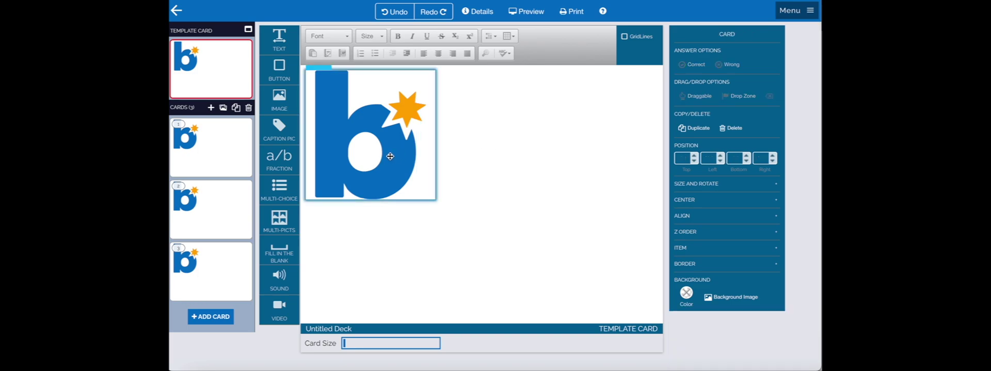
left_click(399, 176)
mouse_move(436, 200)
left_mouse_down()
mouse_move(365, 144)
mouse_move(637, 307)
left_mouse_up()
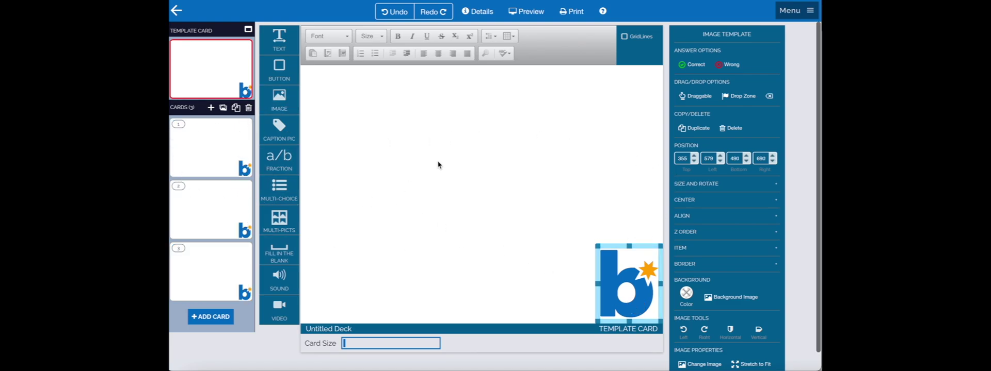
key("ctrl+z")
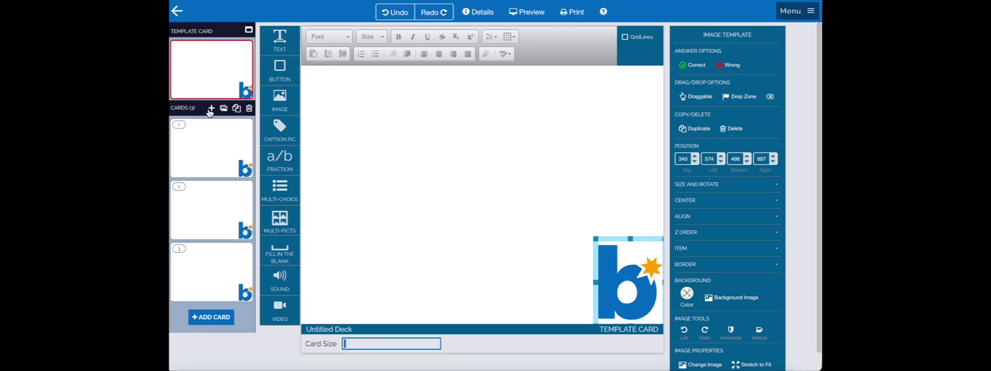
left_click(204, 151)
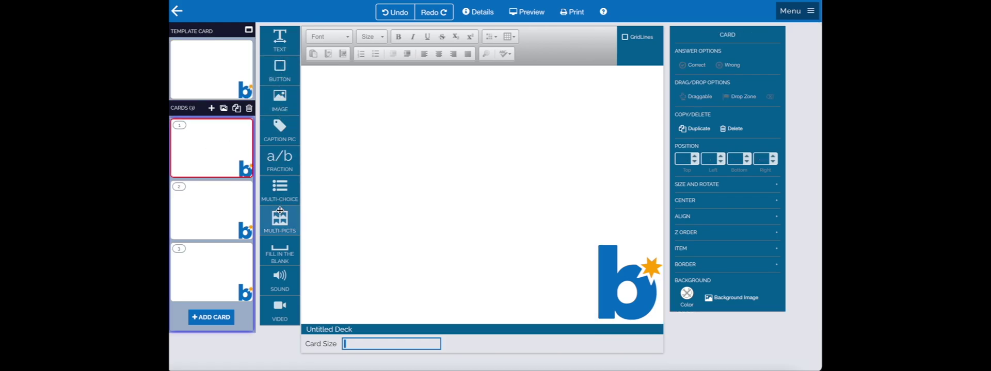
Add a lower-left multiple-choice grid and a top text box reading 'What Color is the flower?'.
left_click_drag(280, 189, 395, 231)
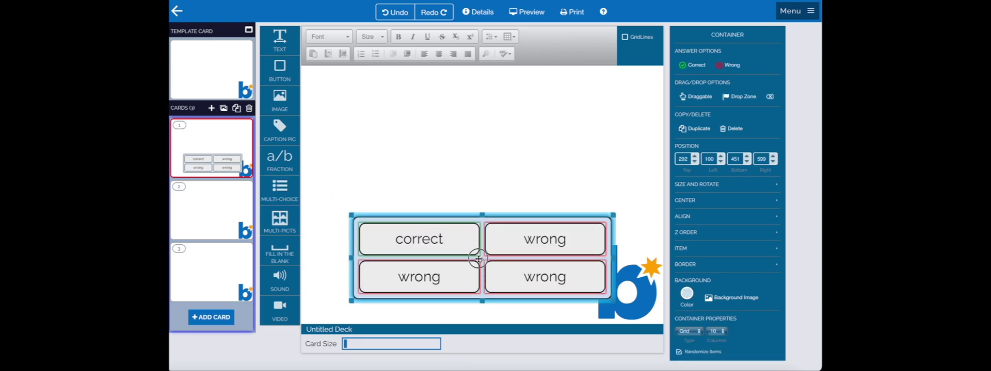
left_click_drag(479, 258, 447, 265)
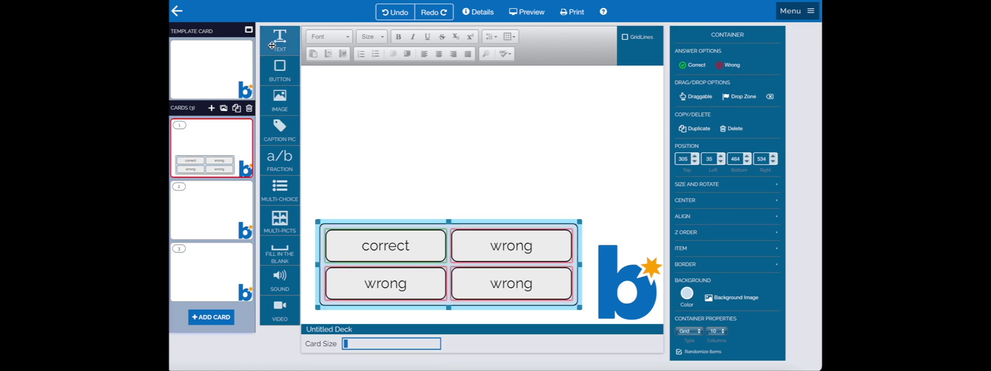
left_click_drag(276, 42, 342, 113)
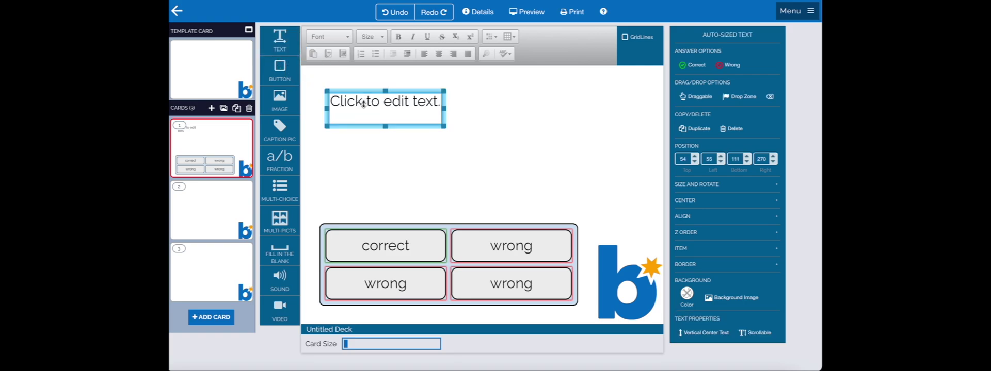
left_click(363, 104)
key("ctrl+a")
type("What ")
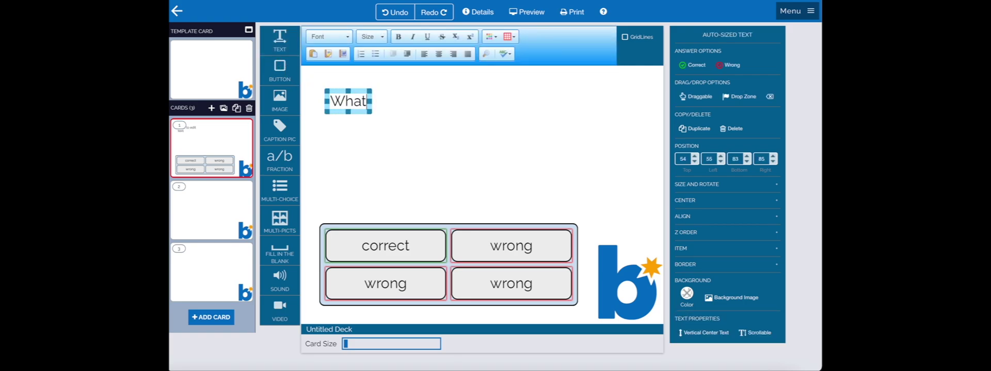
type("Color ")
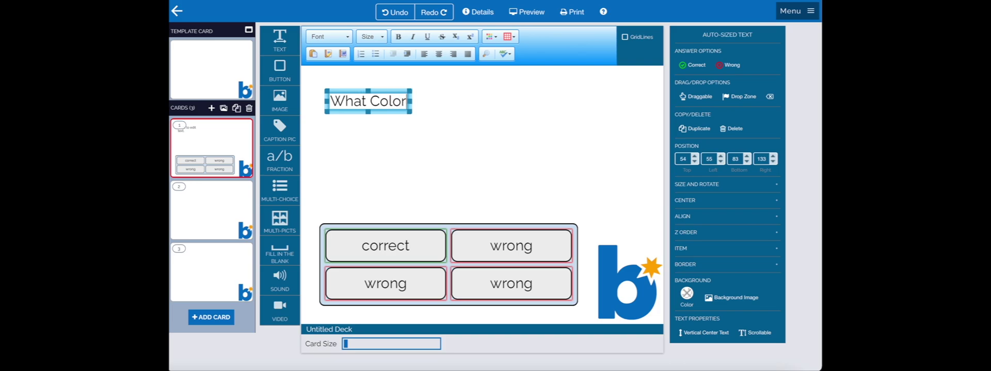
type("is the fl")
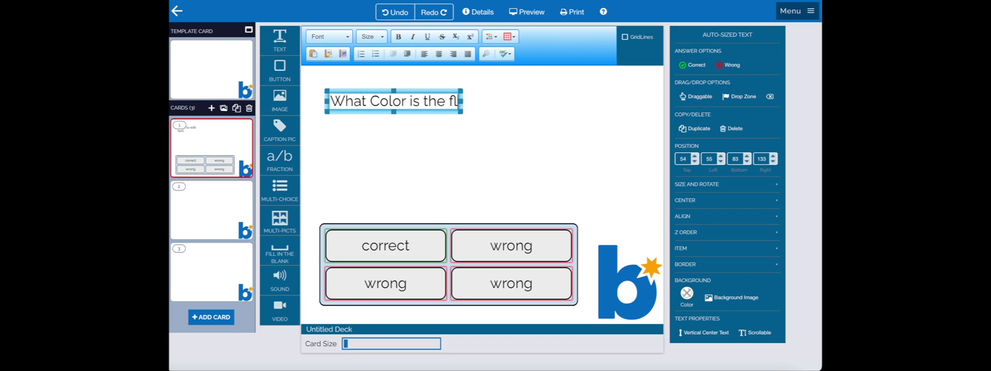
type("ower")
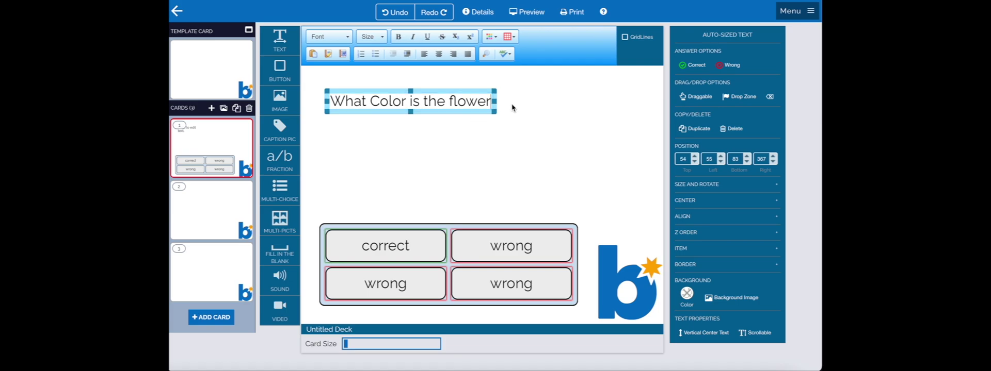
type("?")
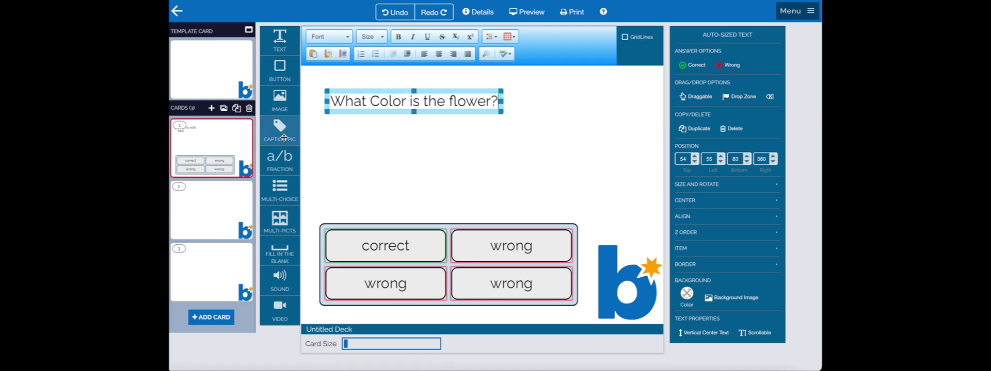
Place the blue flower top-right and label answers Blue, Red and Green, selecting the fourth.
left_click_drag(280, 99, 504, 164)
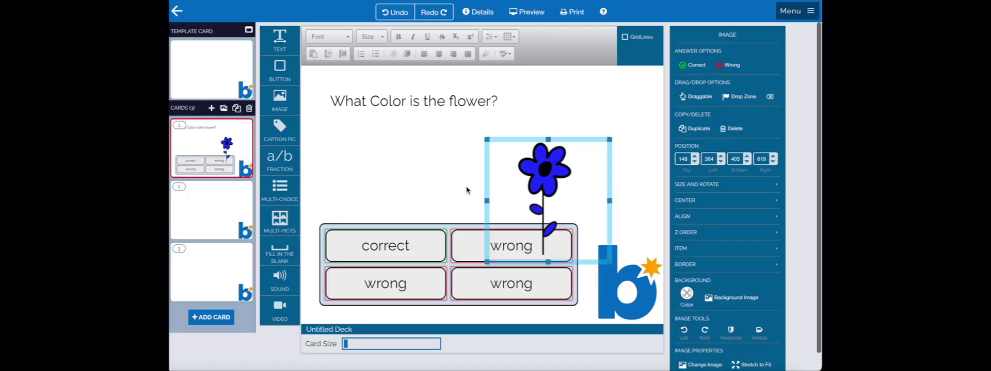
left_click_drag(550, 175, 583, 124)
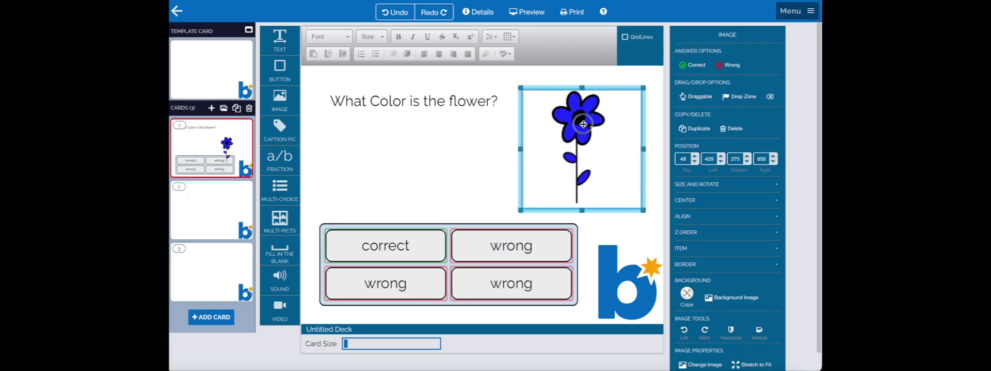
double_click(382, 243)
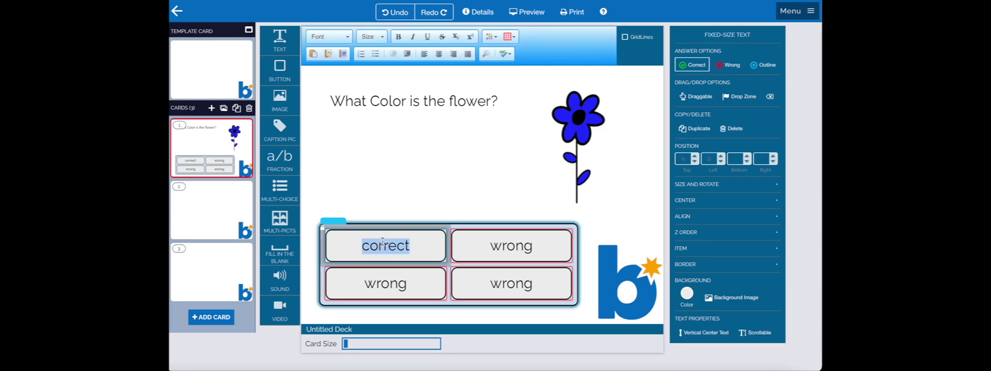
type("Blue")
double_click(497, 246)
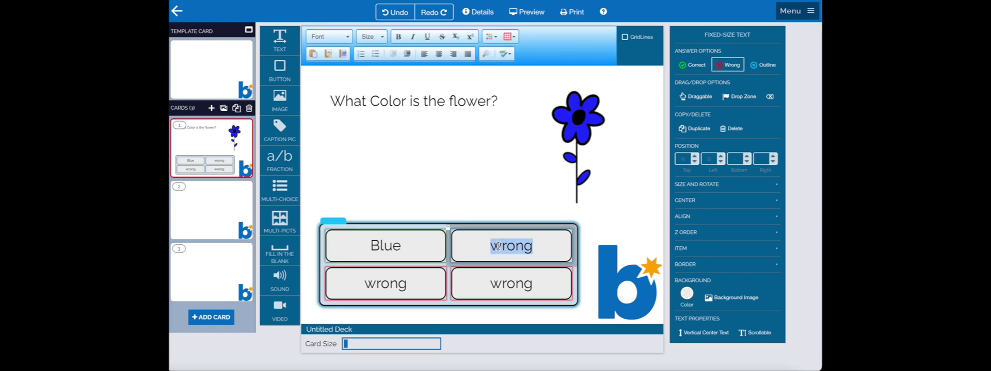
type("Red")
double_click(510, 283)
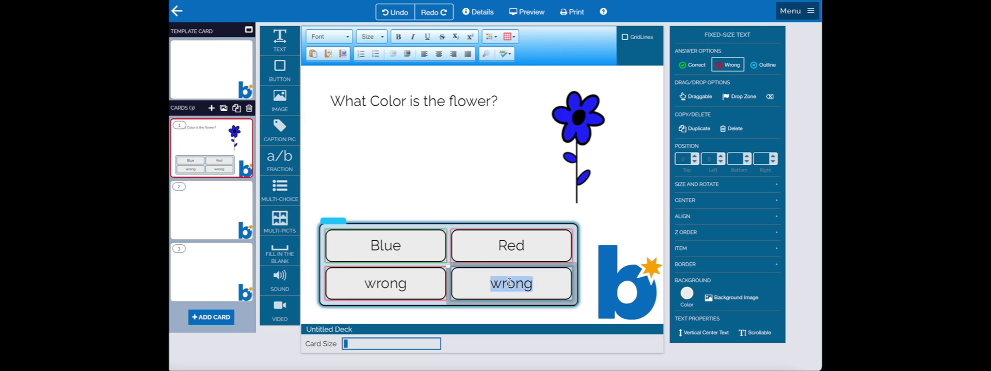
type("Green")
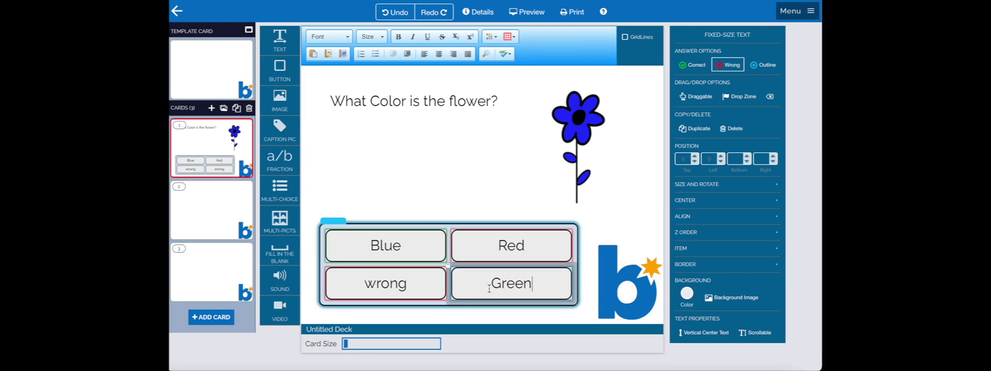
left_click(403, 284)
double_click(402, 284)
Label the last answer Pink and confirm Blue is marked correct.
type("Pin")
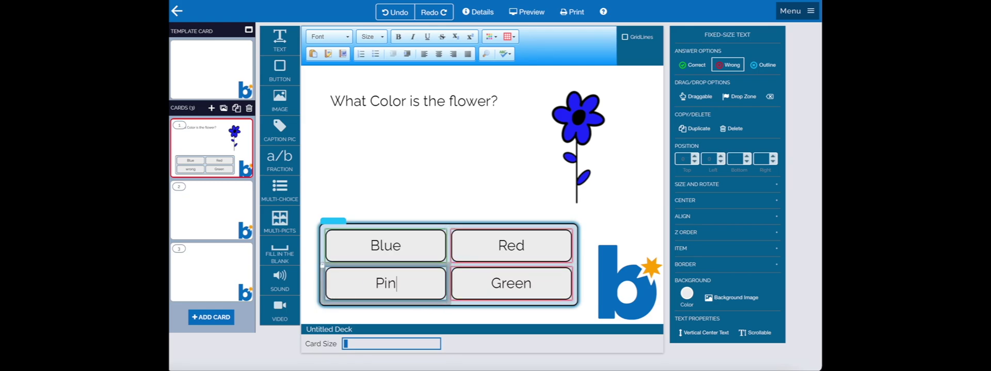
type("k")
left_click(479, 203)
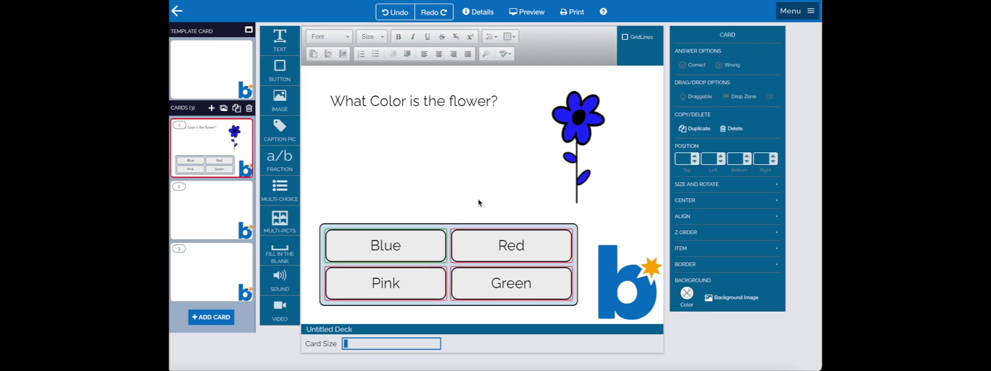
left_click(409, 237)
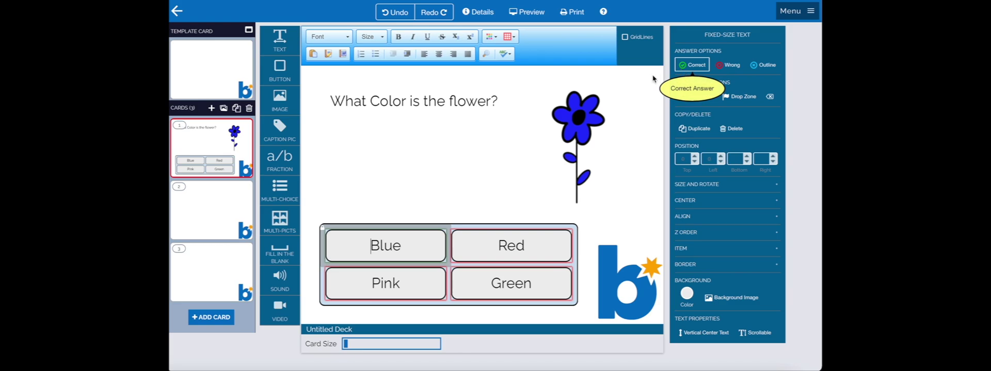
Preview card 1, answer Blue, then stop the preview and return to the editor.
left_click(526, 12)
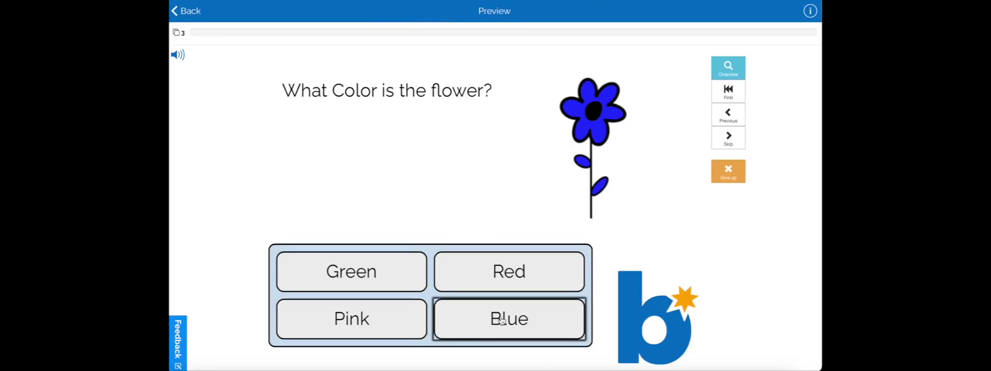
left_click(500, 318)
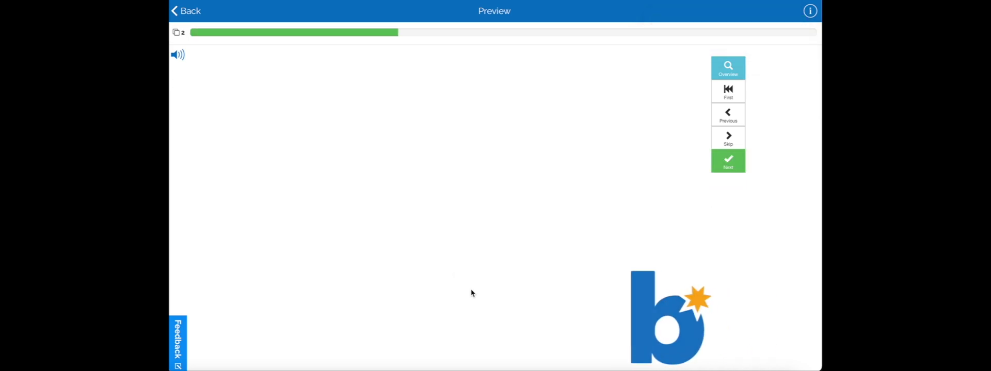
left_click(191, 8)
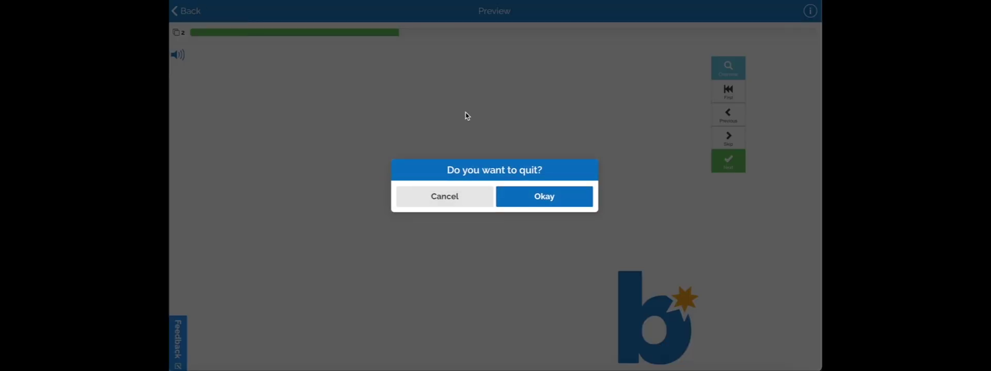
left_click(550, 200)
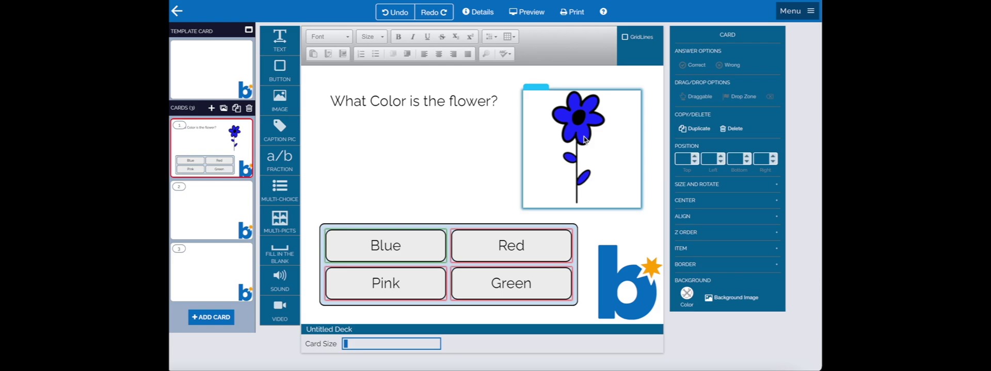
On card 2, place pinkflower.png on the right and add an editable text box to its left.
left_click(213, 211)
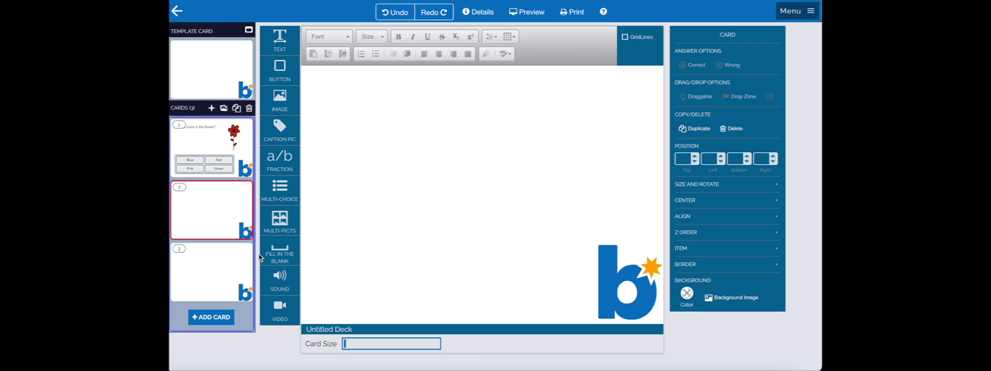
left_click_drag(293, 107, 391, 117)
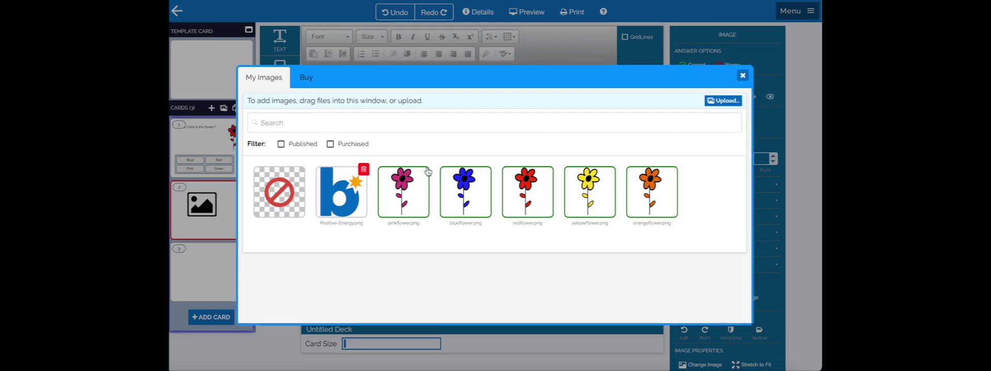
left_click(403, 186)
left_click_drag(428, 139, 576, 135)
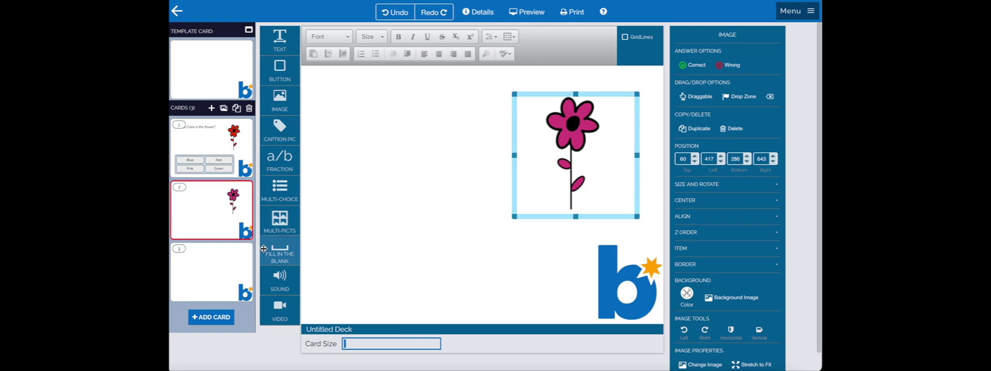
mouse_move(279, 40)
left_mouse_down()
mouse_move(373, 200)
mouse_move(370, 219)
left_mouse_up()
left_click(382, 204)
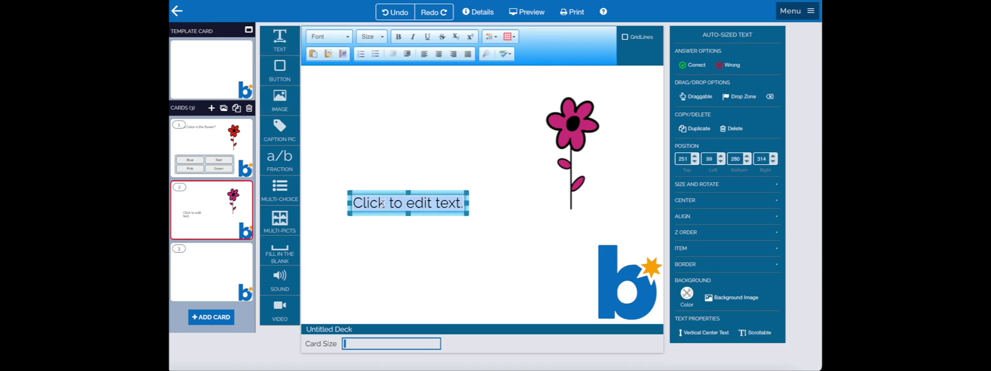
Write 'This is a' and add a fill-in-the-blank box right after it.
type("This is ")
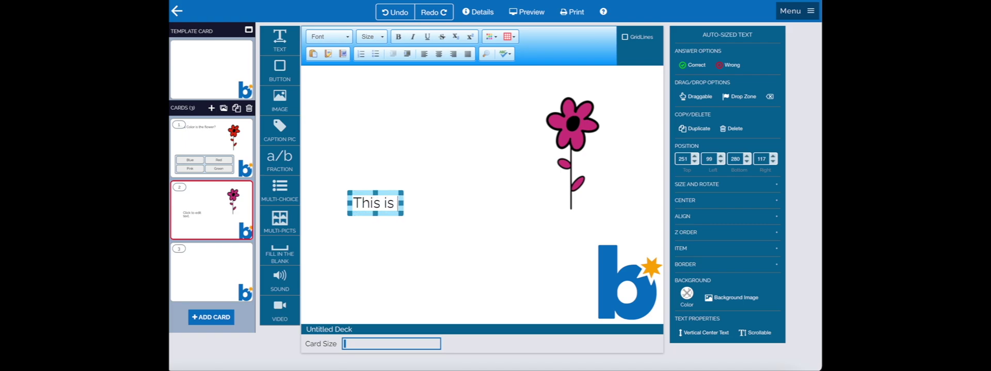
type("a")
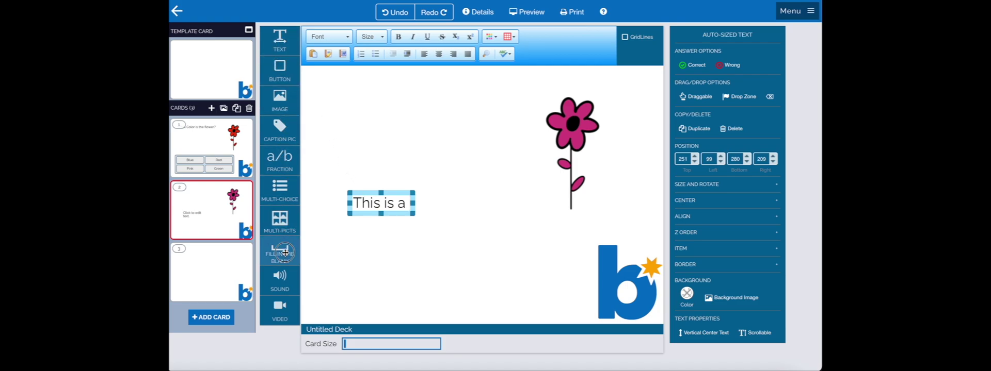
mouse_move(280, 253)
left_mouse_down()
mouse_move(475, 216)
mouse_move(430, 219)
left_mouse_up()
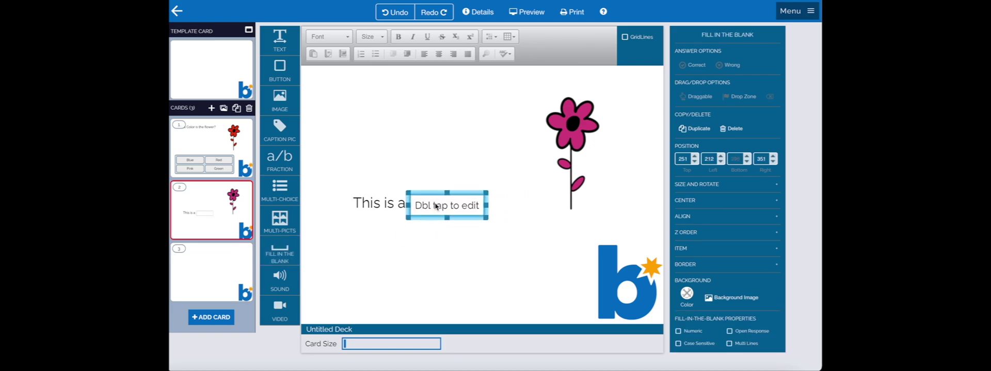
double_click(436, 205)
Set the blank's accepted answer to Pink.
left_click(415, 136)
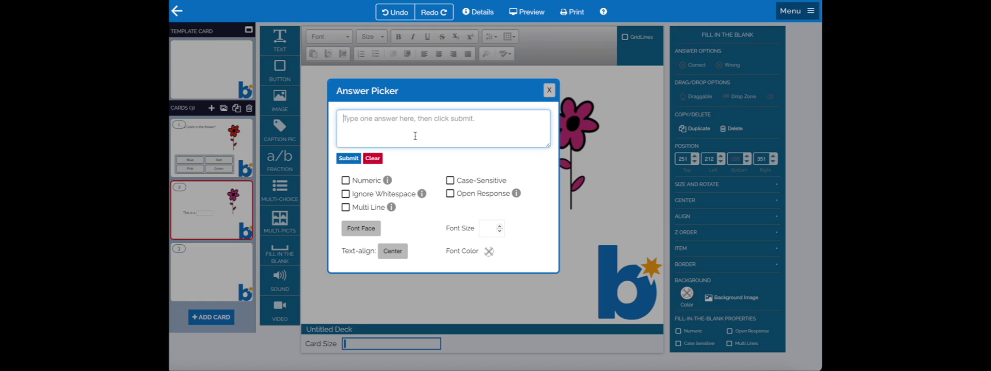
type("Pink")
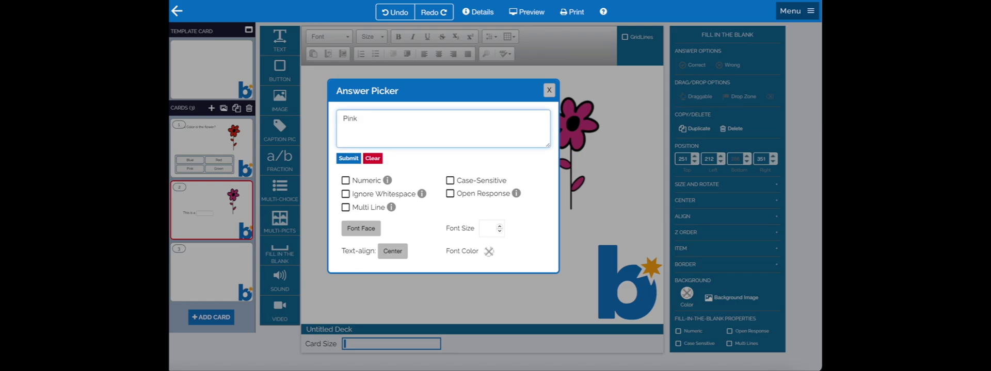
left_click(347, 159)
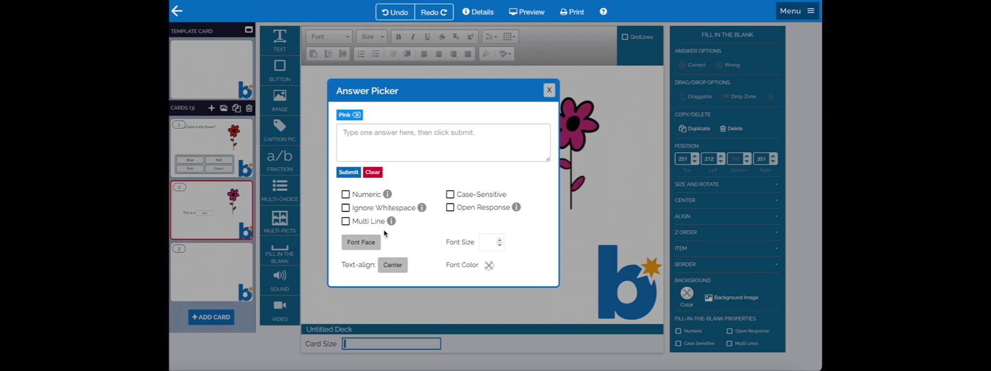
left_click(550, 92)
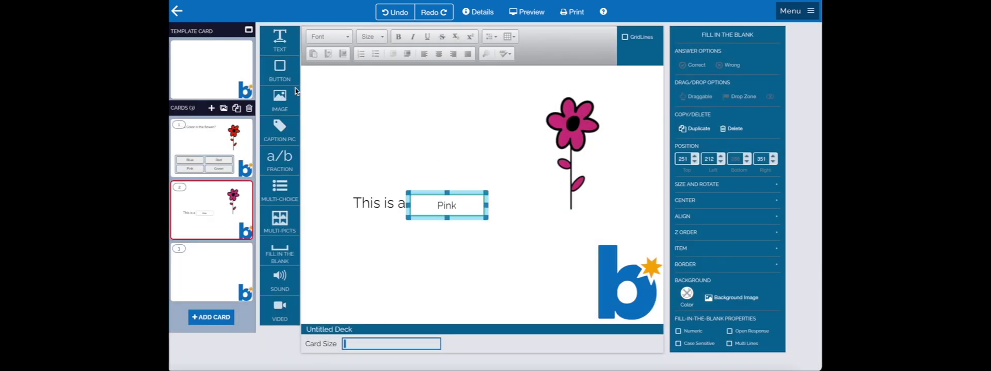
Add a 'Flower' text box aligned after the blank to finish 'This is a ___ Flower'.
mouse_move(279, 38)
left_mouse_down()
mouse_move(550, 198)
mouse_move(513, 202)
left_mouse_up()
double_click(520, 197)
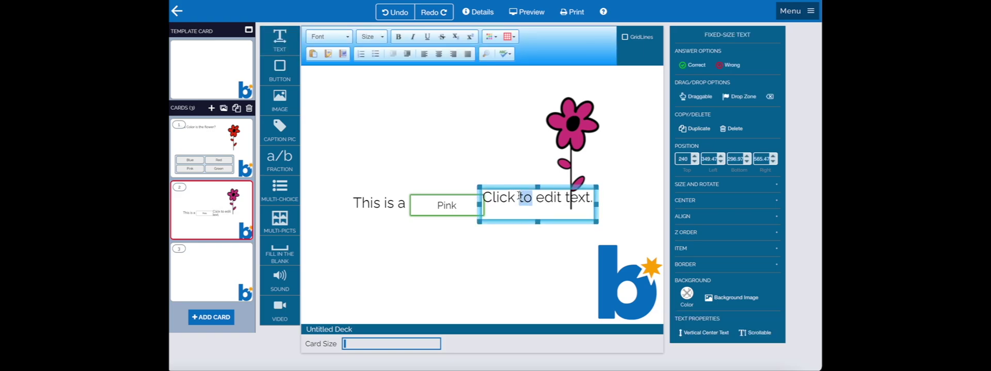
triple_click(519, 197)
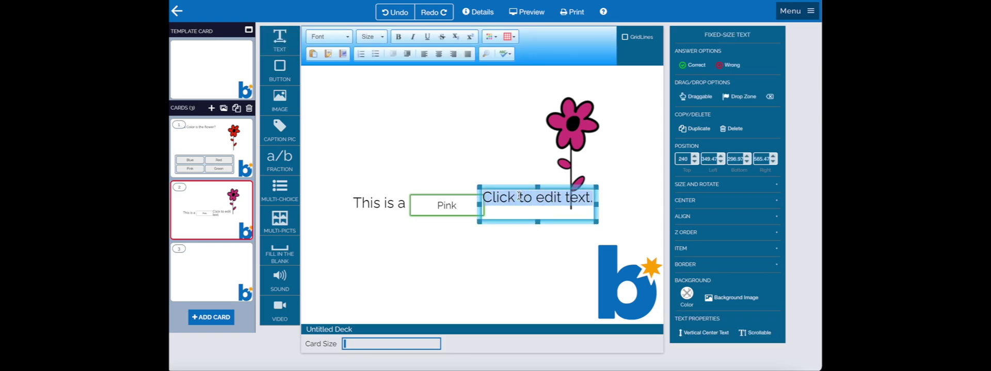
type("Flower")
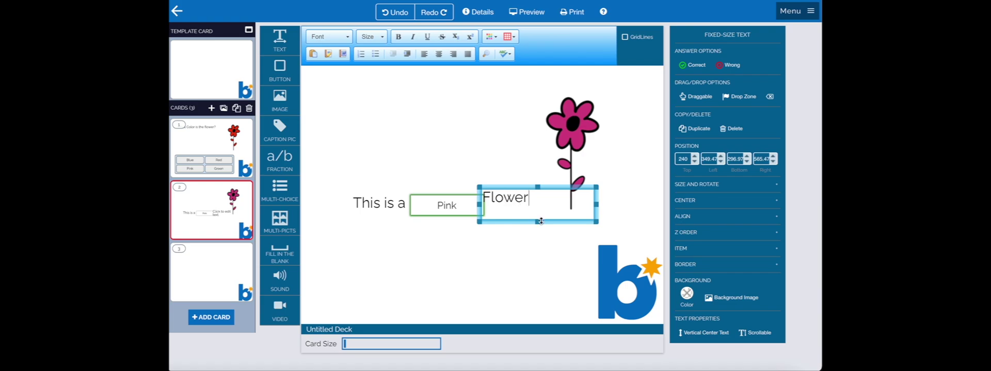
left_click_drag(518, 225, 521, 230)
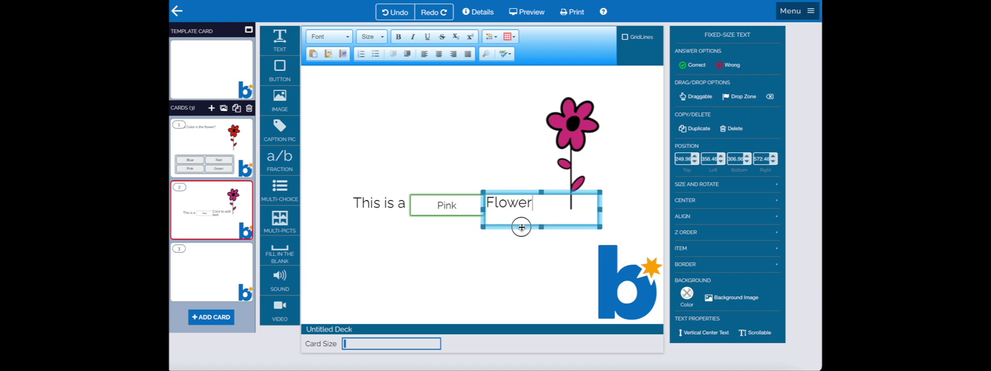
left_click(498, 258)
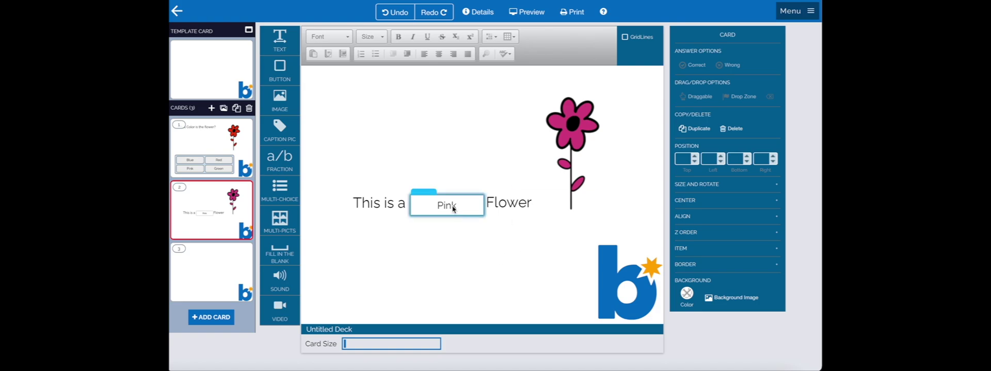
Preview the deck, answer 'pink' in the blank to confirm it's accepted, then exit preview.
left_click(532, 13)
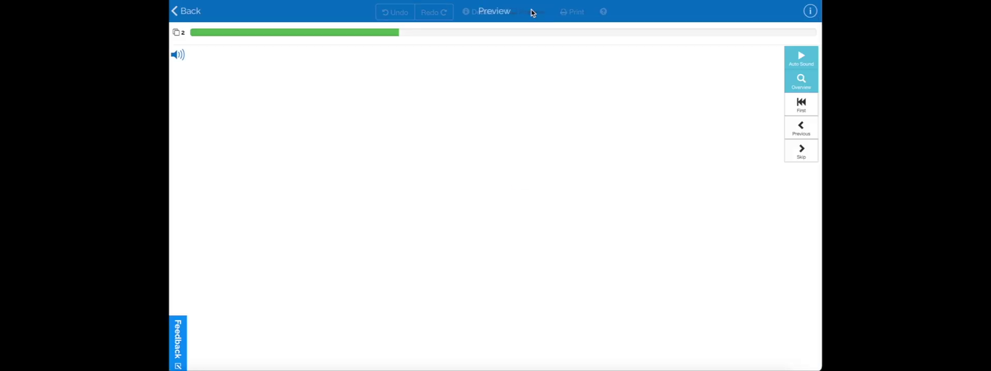
left_click(419, 219)
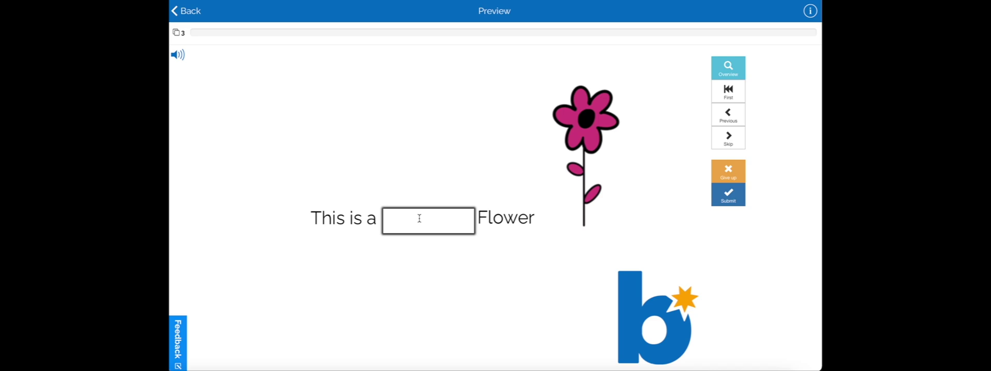
type("pink")
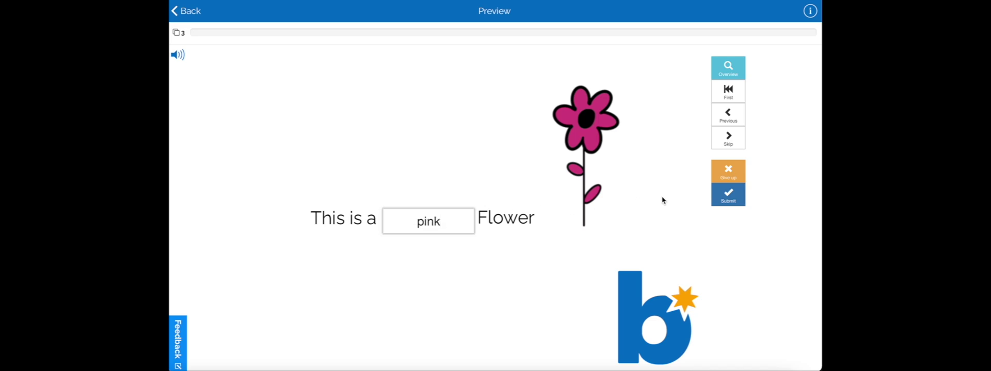
left_click(728, 194)
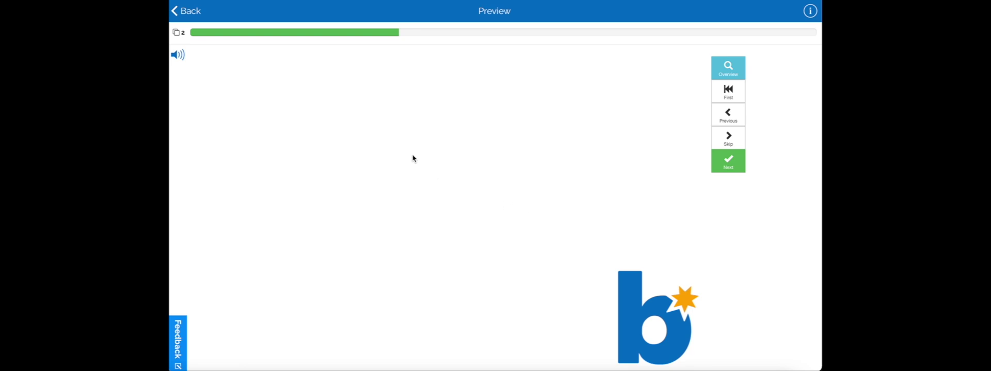
left_click(186, 11)
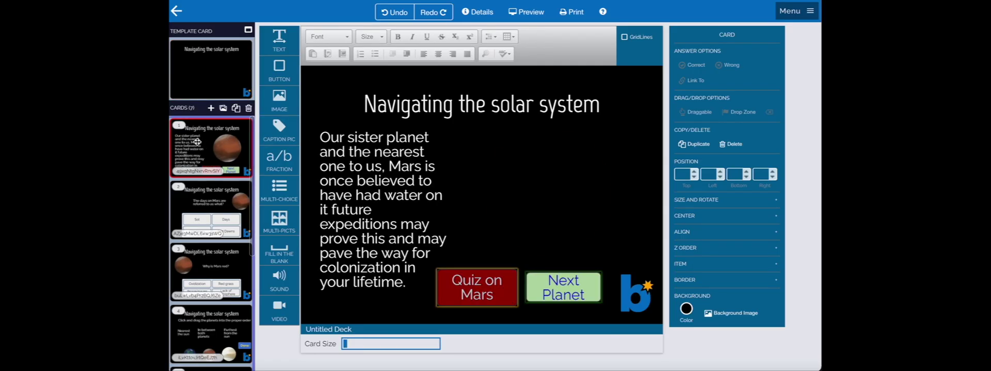
Browse cards 2–5: Mars days, Why is Mars red?, planet ordering, then the grey cratered planet.
left_click(205, 210)
scroll(221, 221, "down", 1)
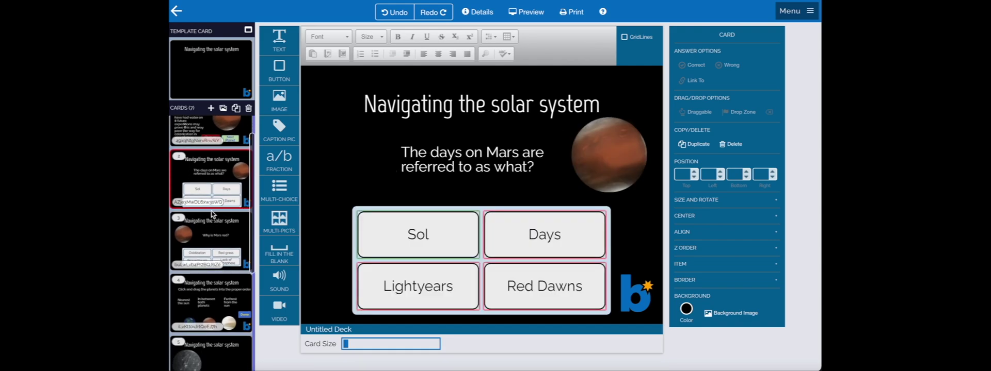
left_click(219, 241)
scroll(219, 241, "down", 2)
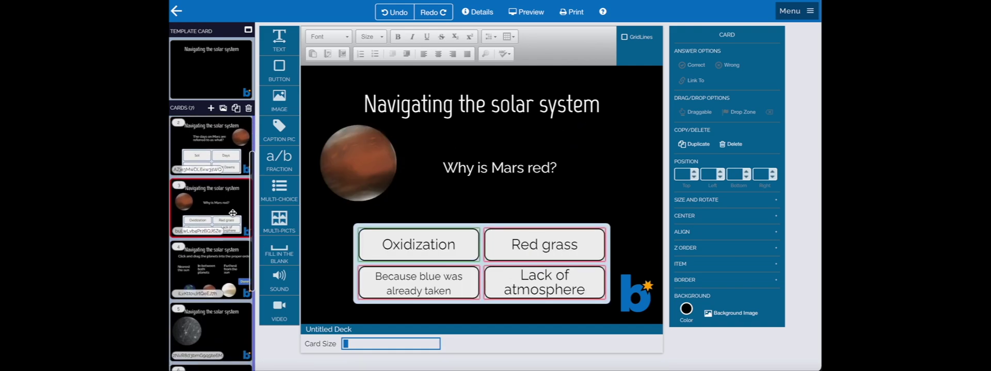
left_click(221, 231)
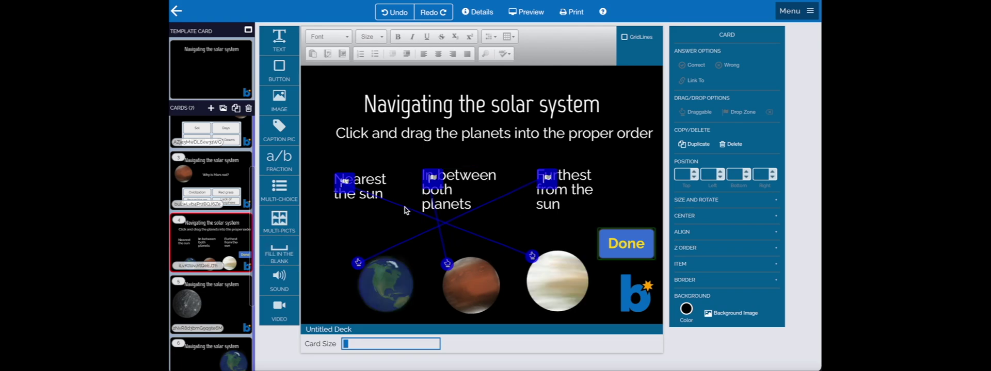
scroll(205, 280, "down", 2)
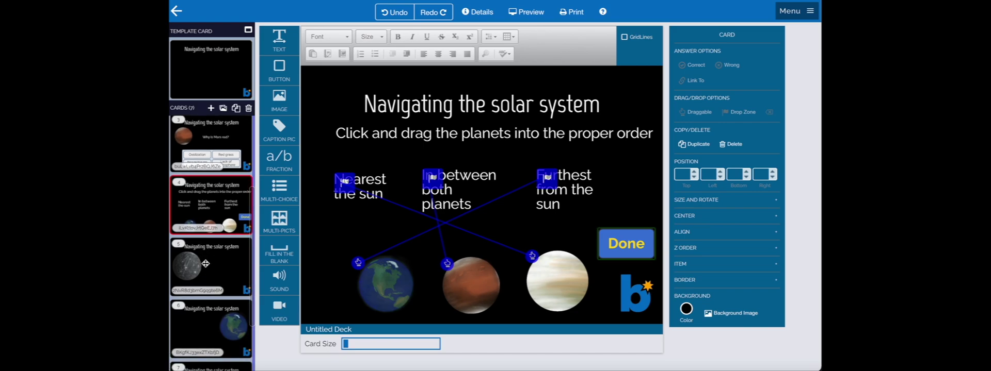
left_click(206, 264)
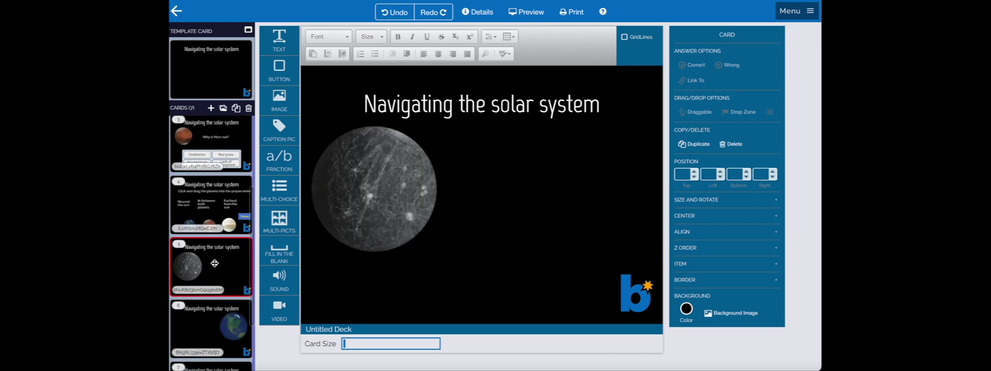